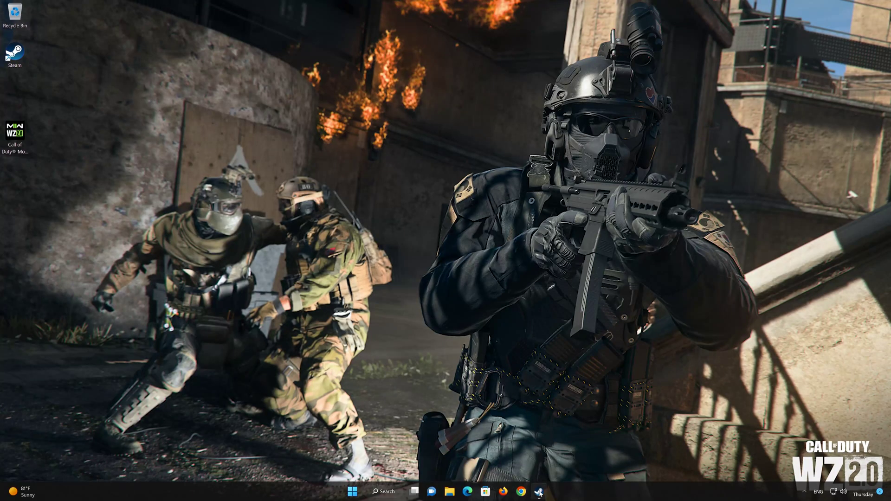
Go to Steam's Downloads settings and start Clear Download Cache
{"action": "left_click", "coordinate": [539, 492]}
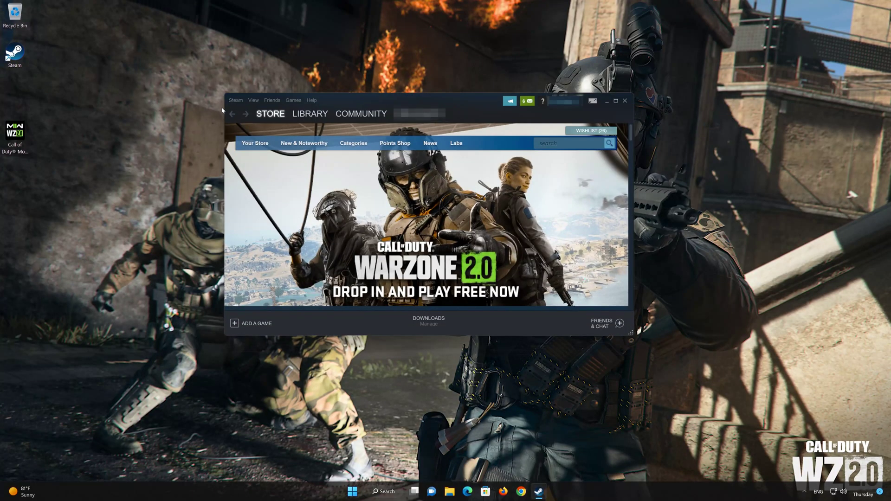
{"action": "left_click", "coordinate": [235, 100]}
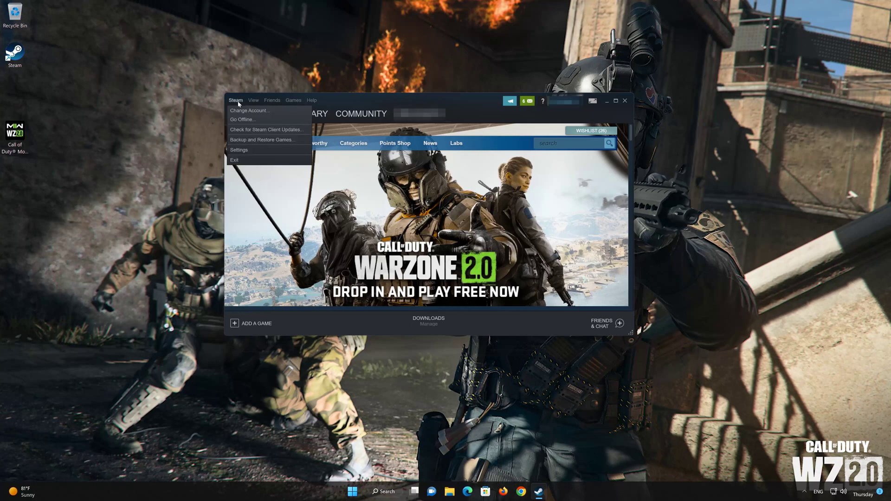
{"action": "left_click", "coordinate": [258, 151]}
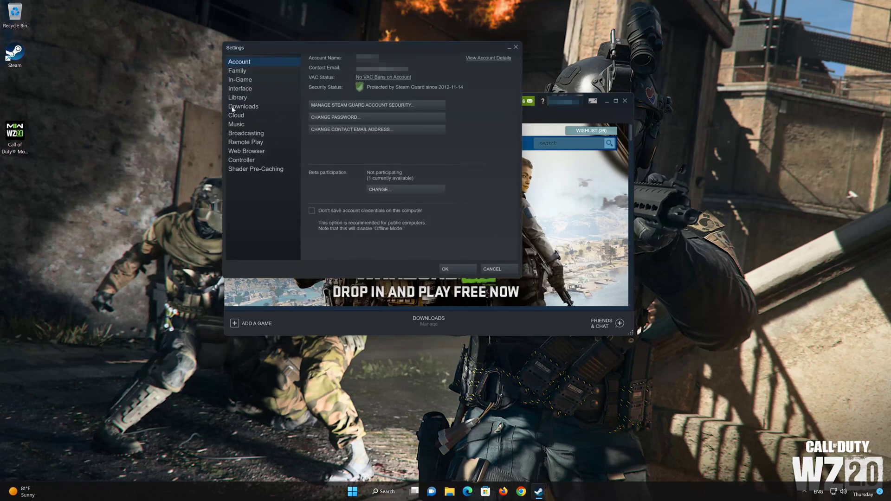
{"action": "left_click", "coordinate": [255, 108]}
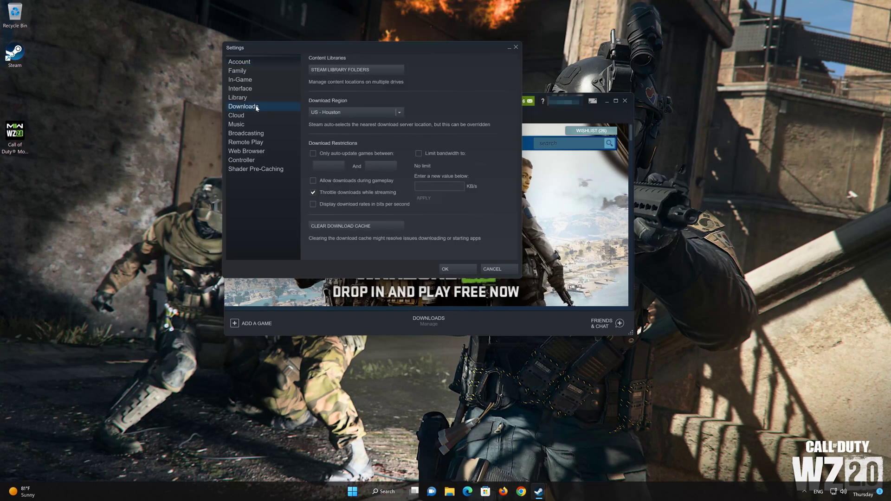
{"action": "left_click", "coordinate": [356, 227]}
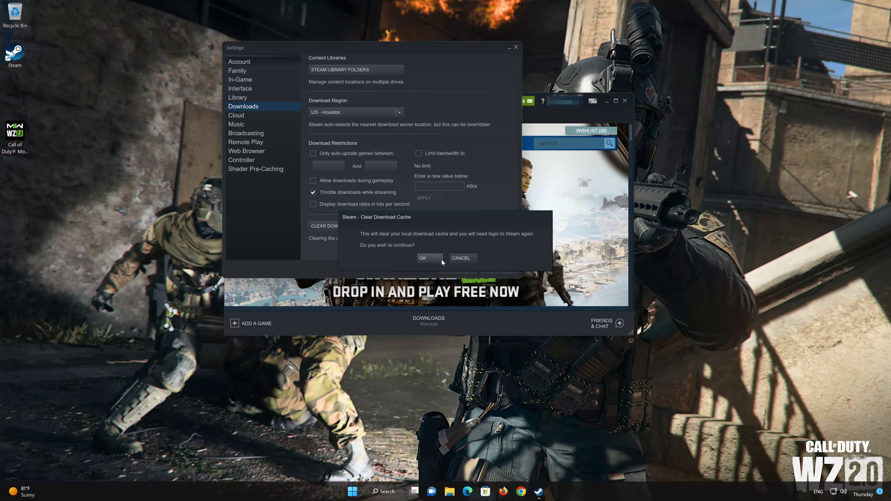
Confirm clearing the download cache with OK, then sign back in to Steam
{"action": "left_click", "coordinate": [438, 262]}
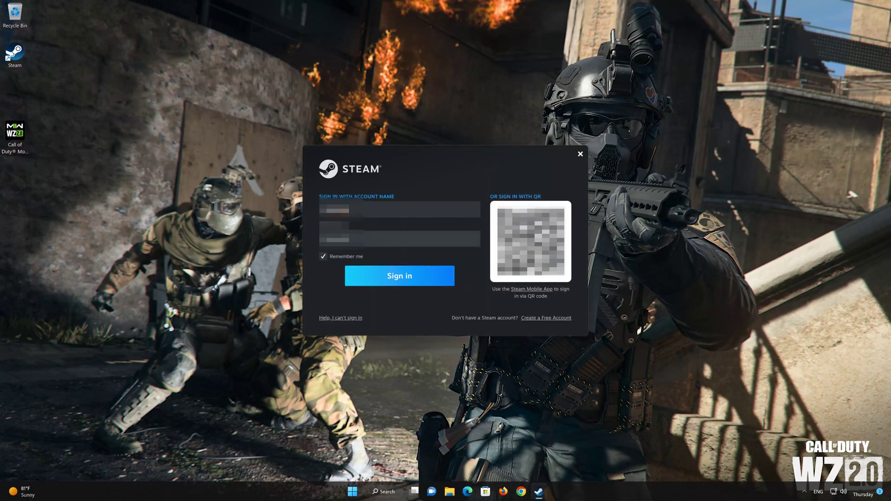
{"action": "left_click", "coordinate": [411, 277]}
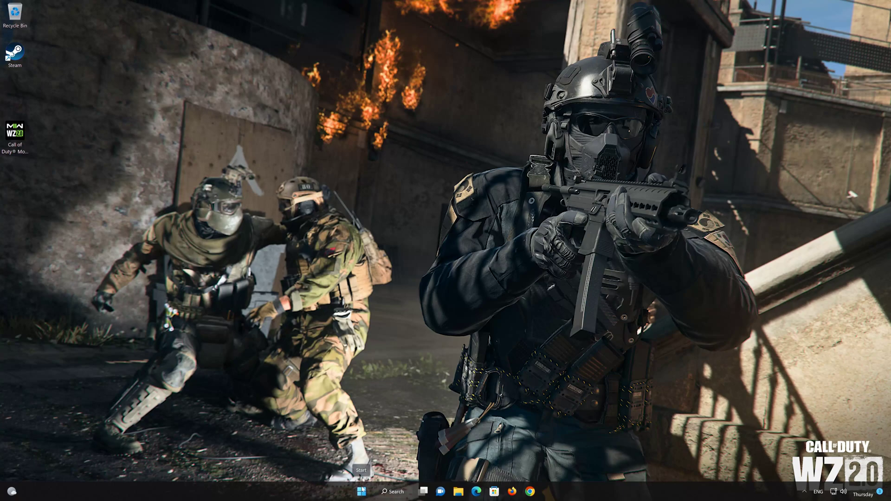
Find Control Panel via search and open Ethernet0 status from Network and Sharing Center
{"action": "left_click", "coordinate": [361, 491]}
{"action": "type", "text": "control panel"}
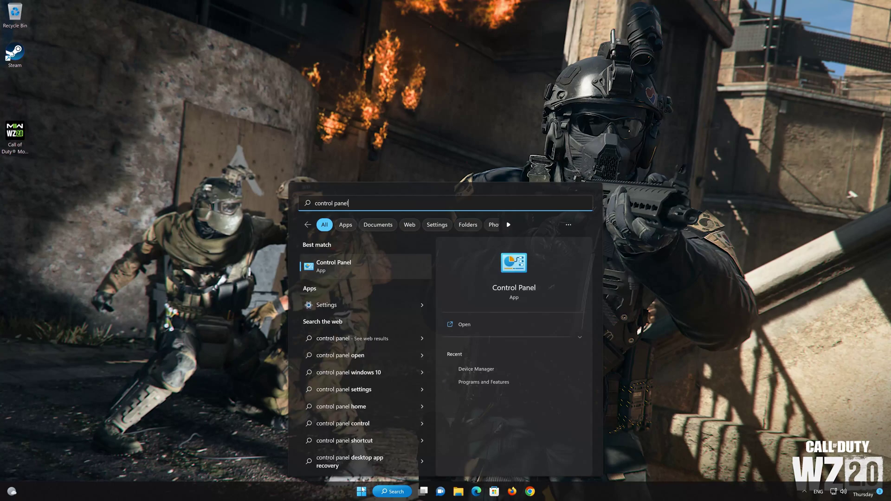
{"action": "left_click", "coordinate": [359, 267]}
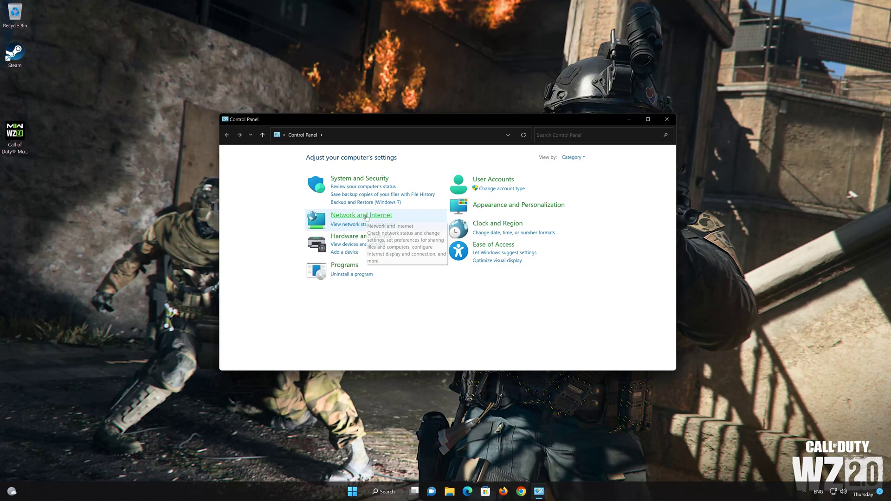
{"action": "left_click", "coordinate": [367, 216]}
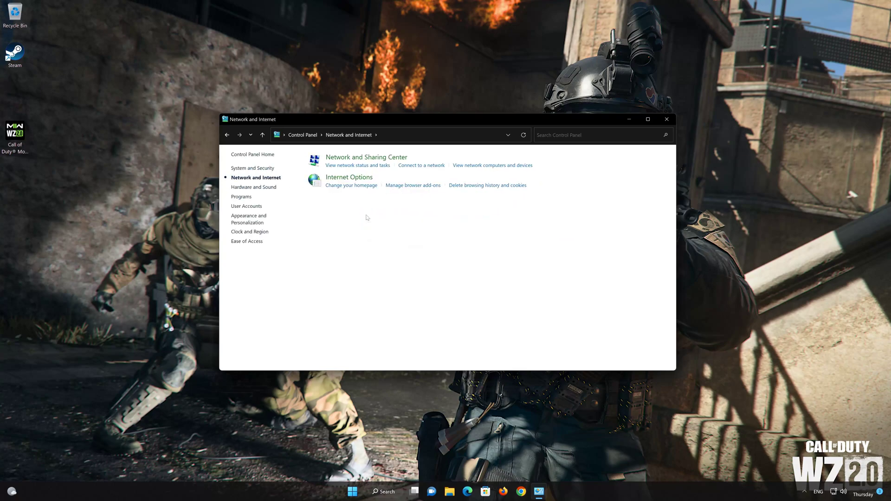
{"action": "left_click", "coordinate": [377, 160]}
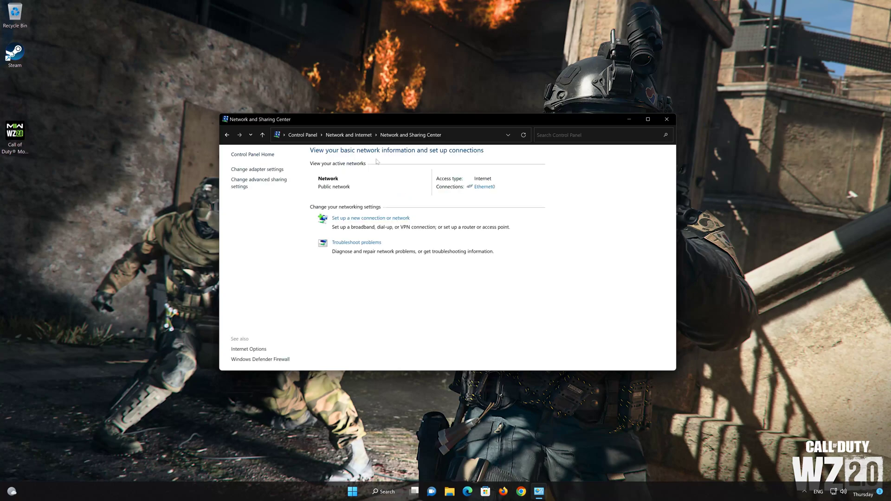
{"action": "left_click", "coordinate": [484, 188]}
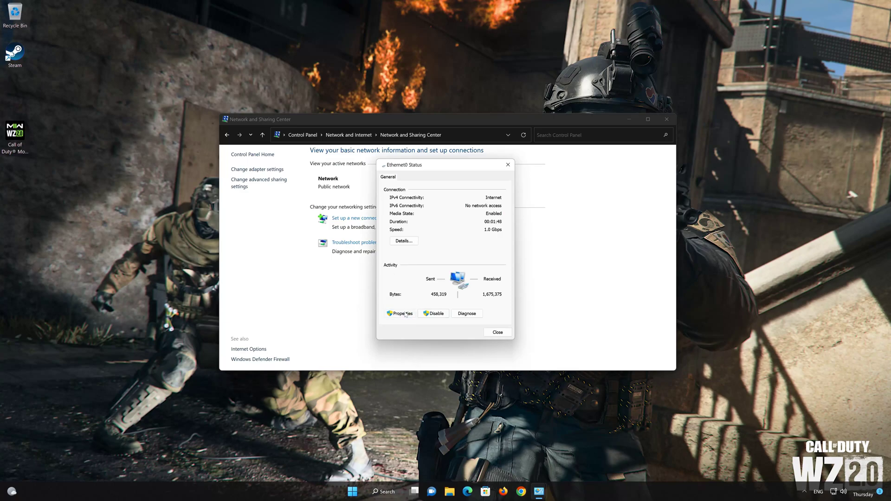
Set Ethernet0's IPv4 preferred DNS to 8.8.8.8, then close the properties and status windows
{"action": "left_click", "coordinate": [402, 313]}
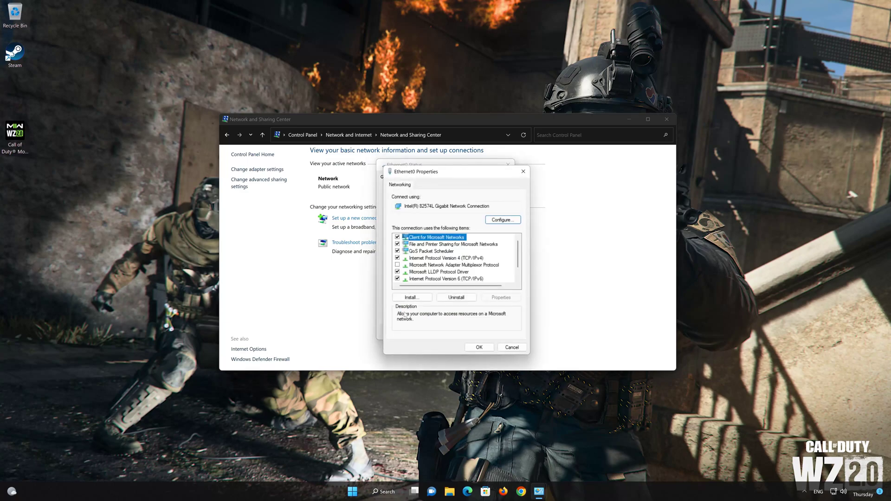
{"action": "left_click", "coordinate": [459, 259]}
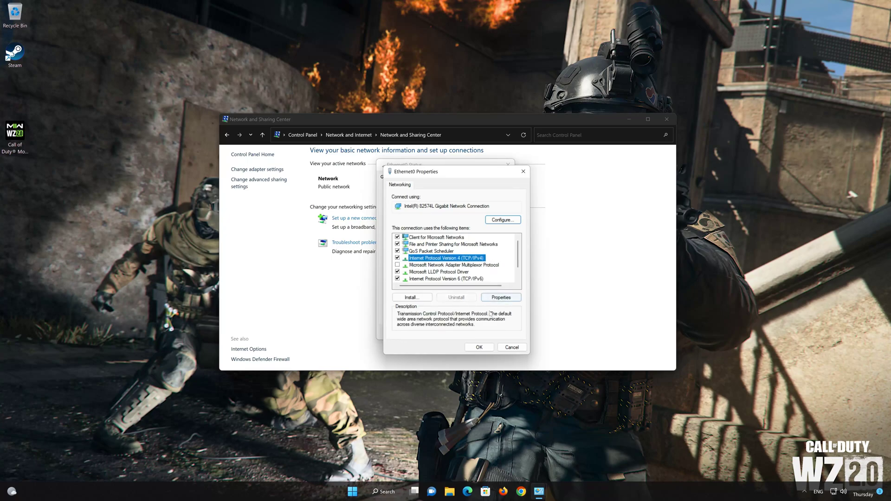
{"action": "left_click", "coordinate": [501, 299]}
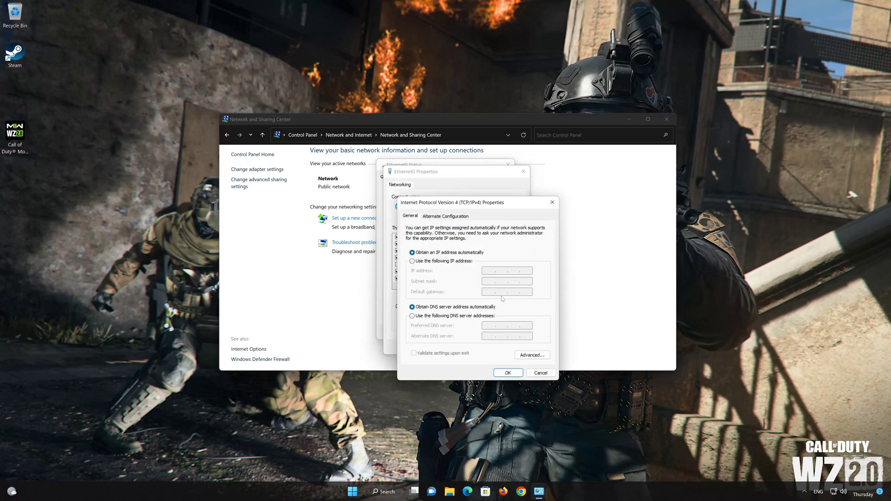
{"action": "left_click", "coordinate": [411, 316]}
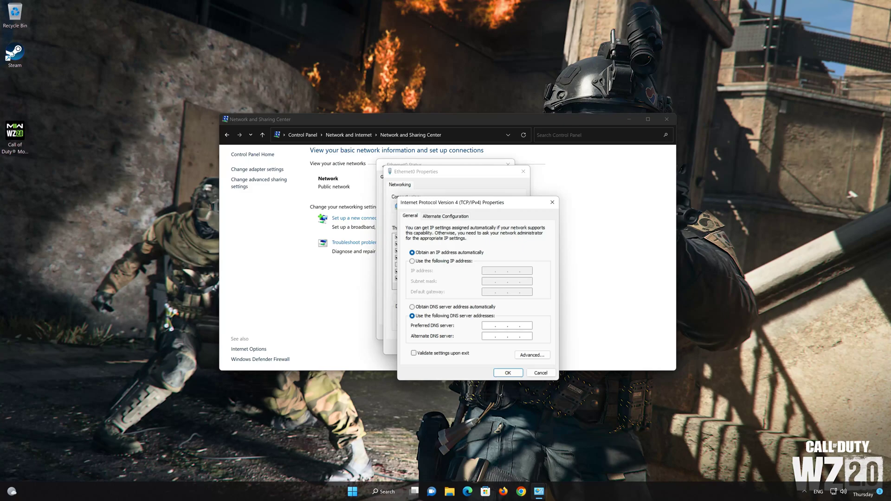
{"action": "type", "text": "8.8.8.8"}
{"action": "left_click", "coordinate": [513, 374]}
{"action": "left_click", "coordinate": [482, 348]}
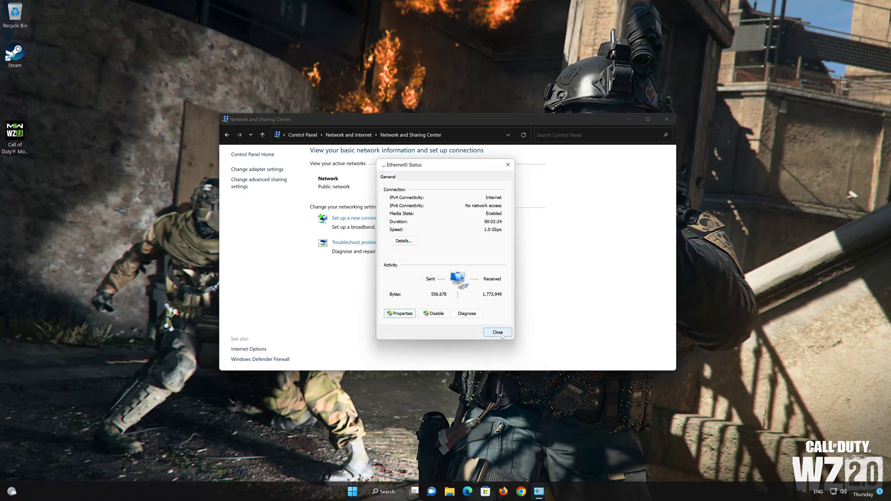
{"action": "left_click", "coordinate": [498, 332]}
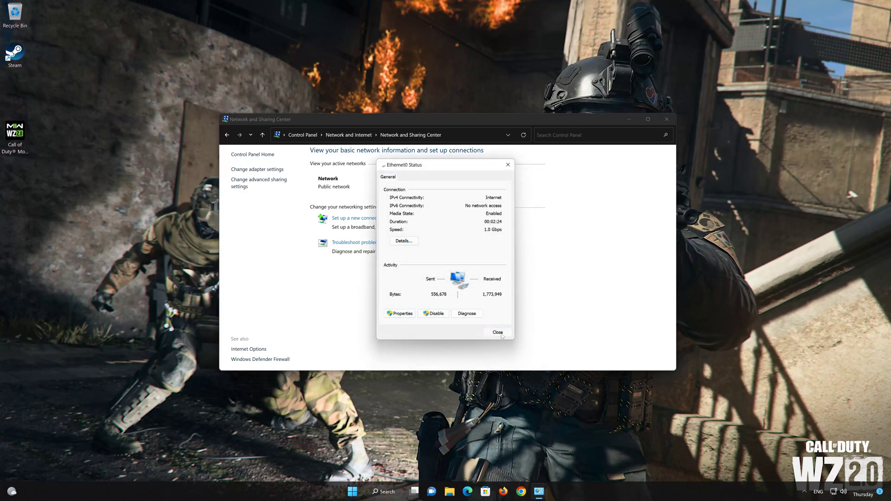
Close Network and Sharing Center, then delete Steam's web browser cache, cookies and history
{"action": "left_click", "coordinate": [669, 119]}
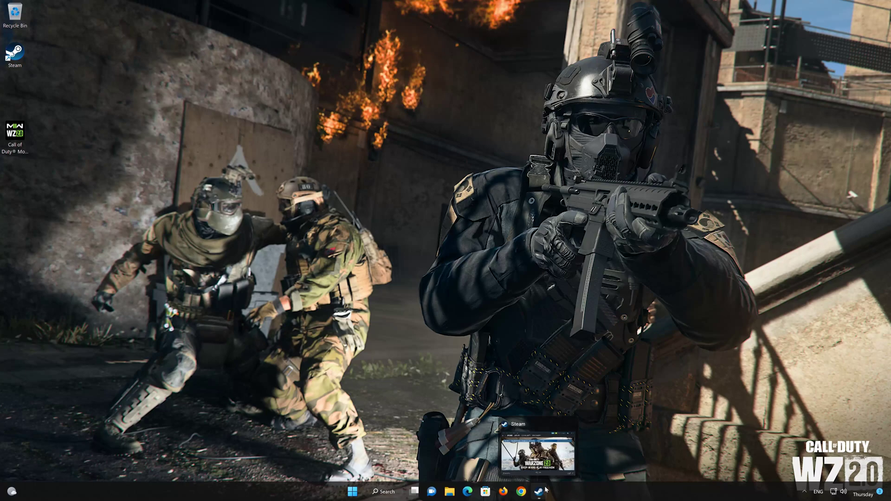
{"action": "left_click", "coordinate": [543, 490]}
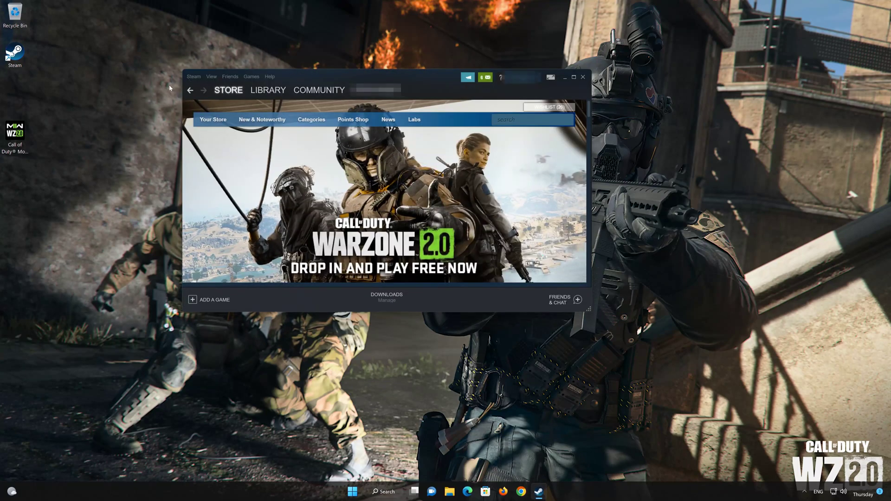
{"action": "left_click", "coordinate": [194, 77]}
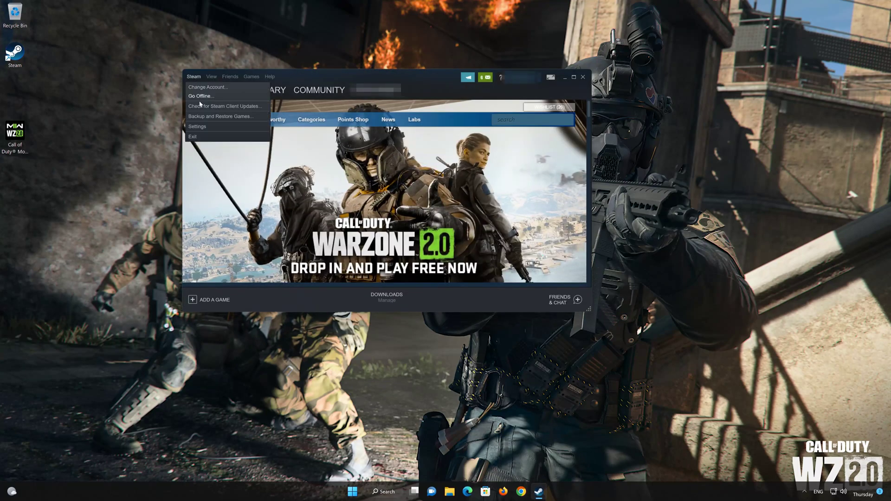
{"action": "left_click", "coordinate": [220, 128]}
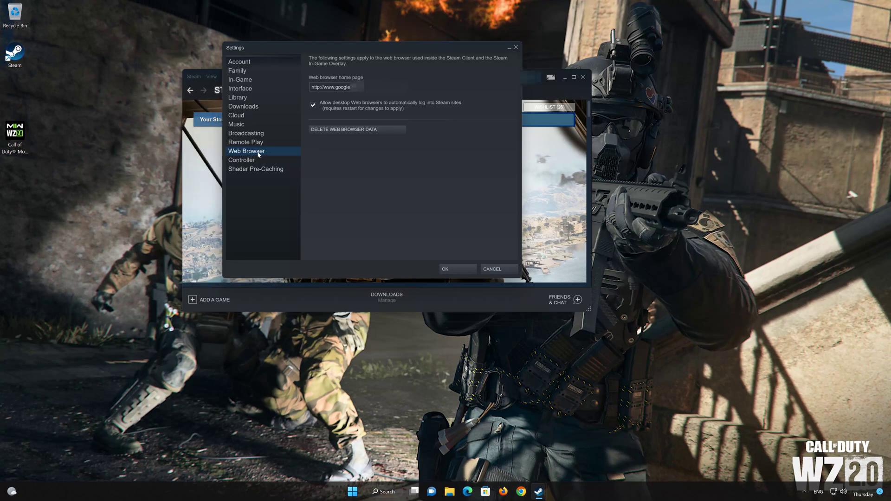
{"action": "left_click", "coordinate": [354, 133]}
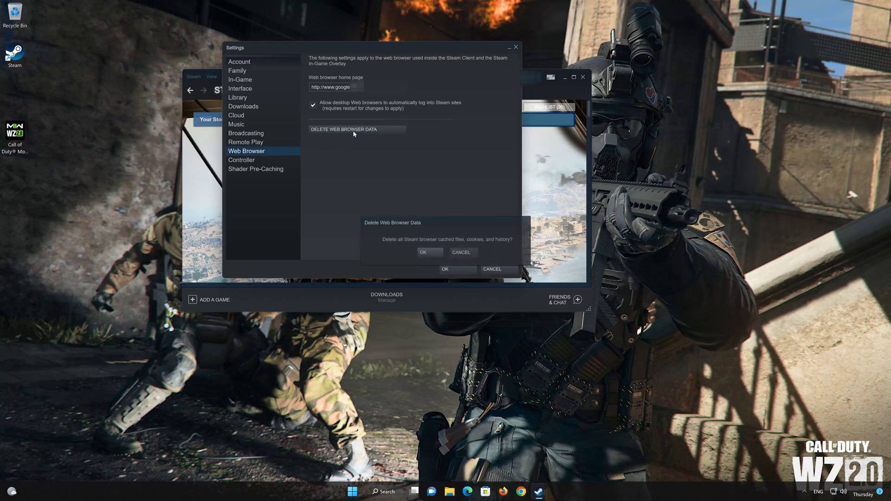
{"action": "left_click", "coordinate": [435, 254]}
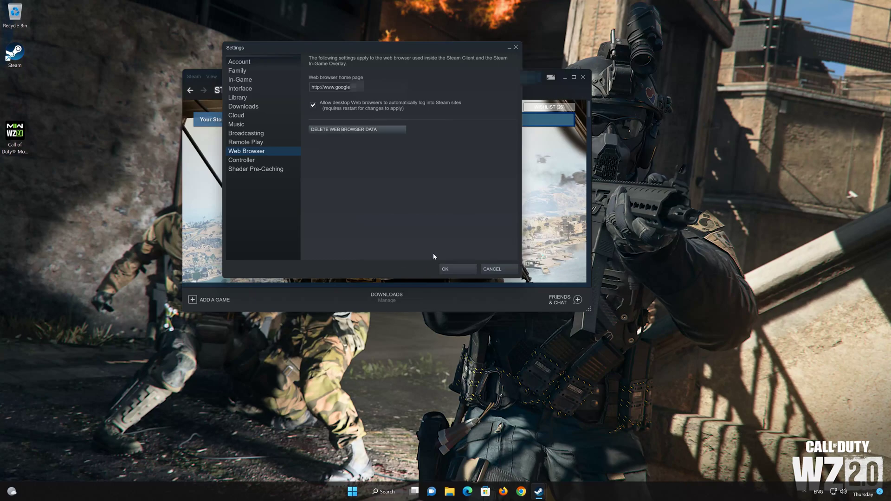
{"action": "left_click", "coordinate": [457, 271]}
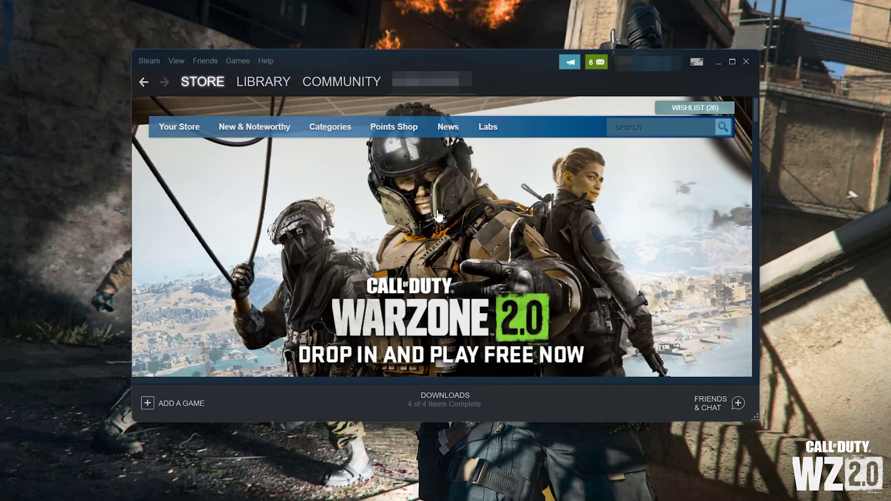
Play Call of Duty: Modern Warfare II Warzone 2.0 from completed downloads and skip its welcome message
{"action": "left_click", "coordinate": [264, 84]}
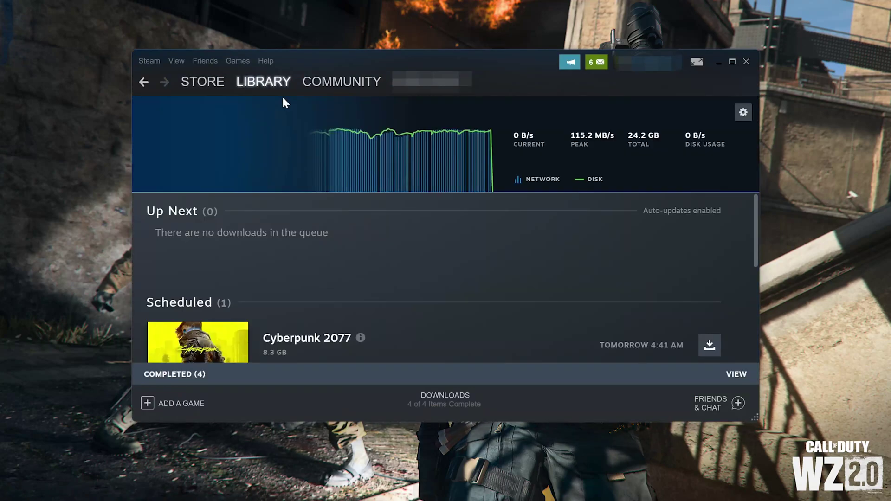
{"action": "scroll", "coordinate": [272, 219], "scroll_direction": "down", "scroll_amount": 5}
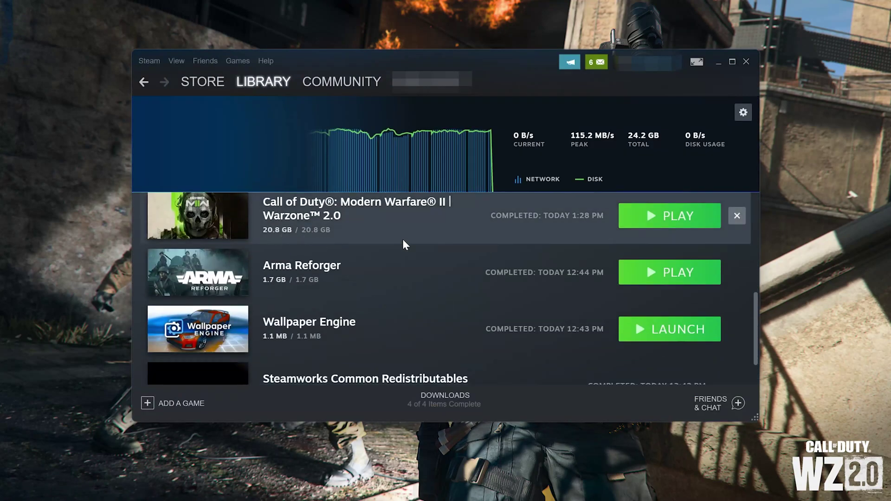
{"action": "left_click", "coordinate": [664, 220]}
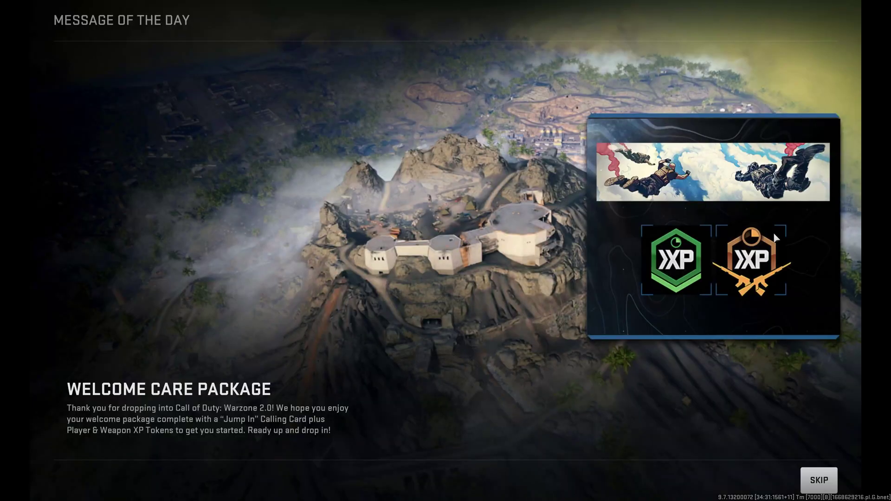
{"action": "left_click", "coordinate": [808, 476]}
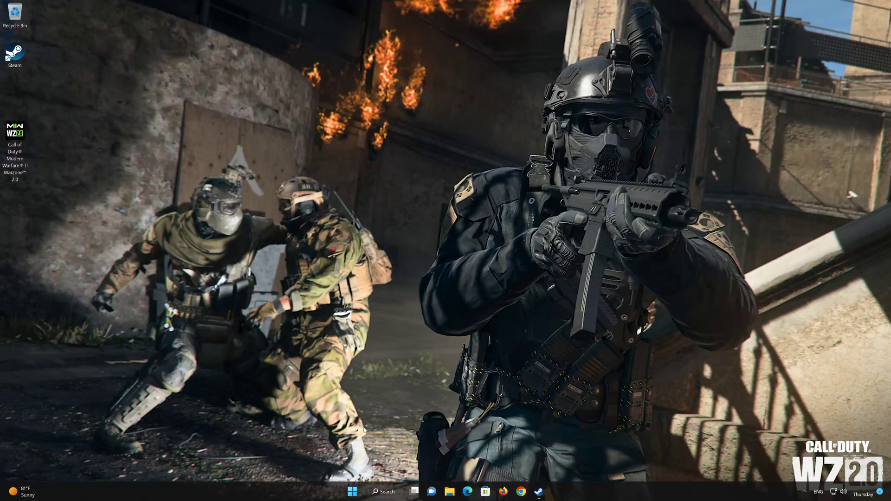
Open Windows Settings at Network & internet > Advanced network settings
{"action": "right_click", "coordinate": [355, 495]}
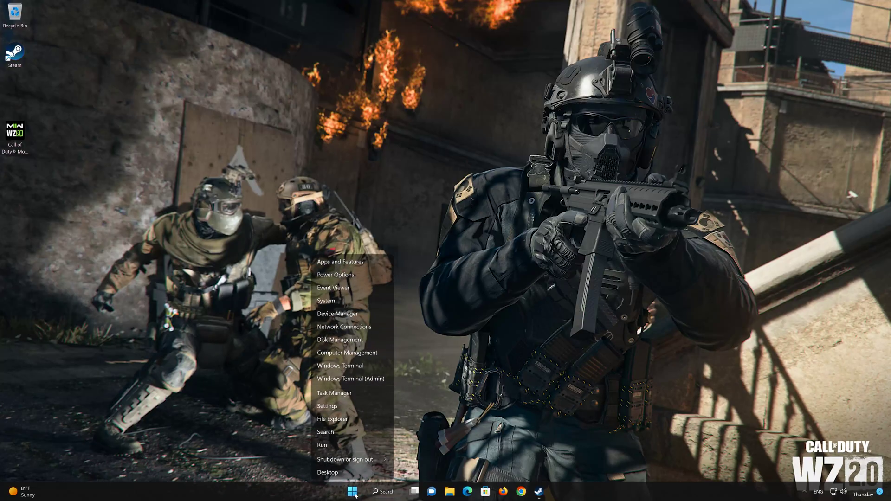
{"action": "left_click", "coordinate": [353, 409]}
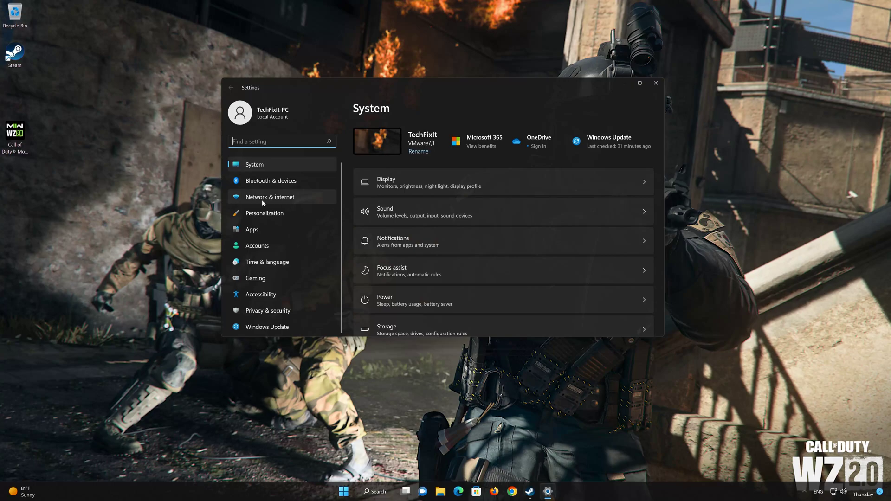
{"action": "left_click", "coordinate": [280, 198]}
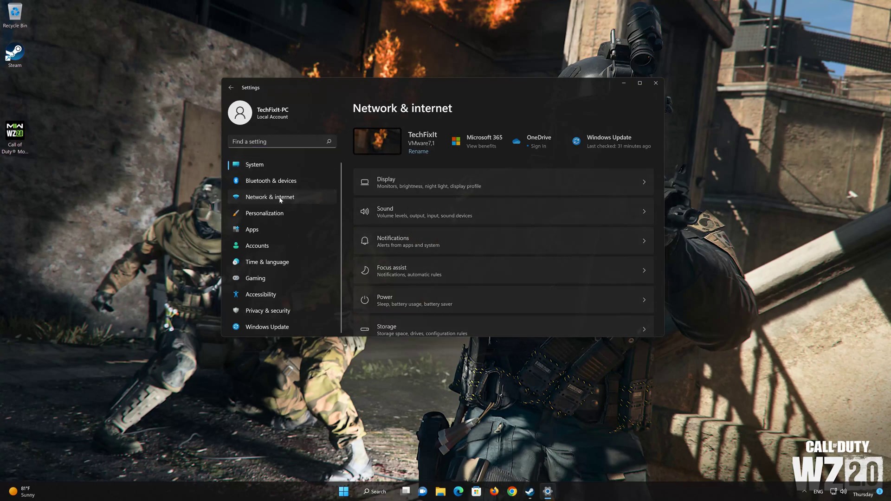
{"action": "scroll", "coordinate": [512, 211], "scroll_direction": "down", "scroll_amount": 1}
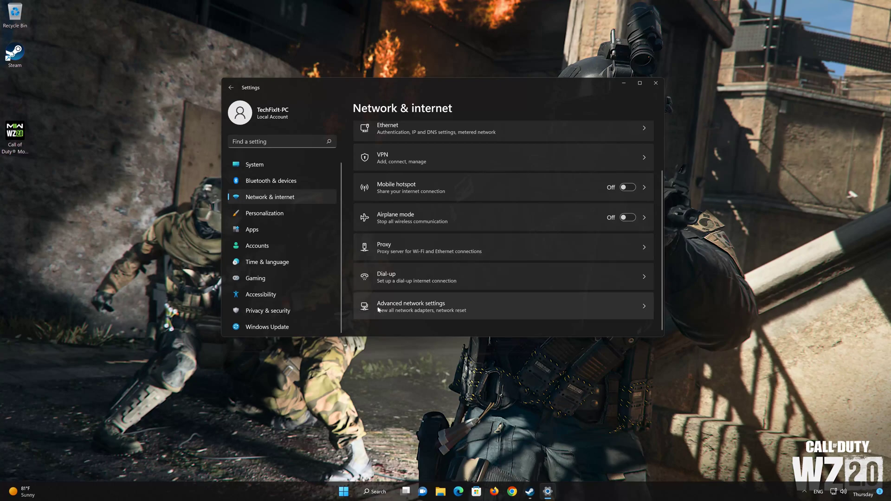
{"action": "left_click", "coordinate": [644, 308]}
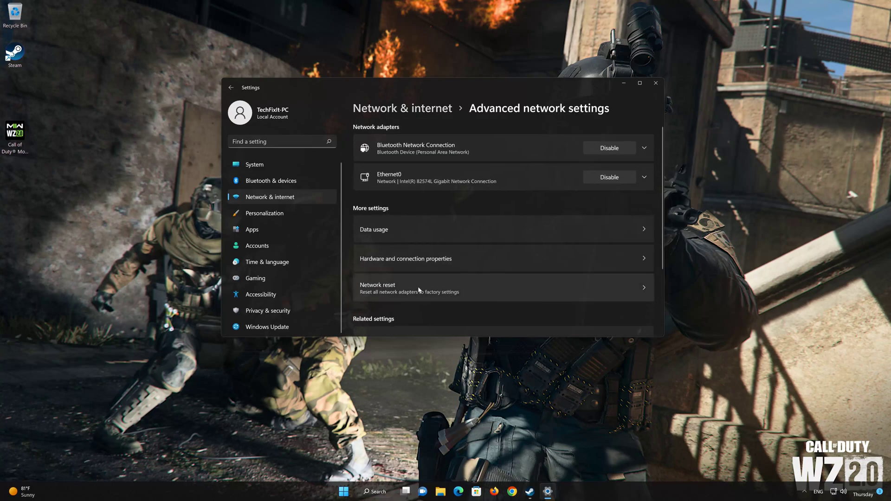
Run Network reset with Reset now and confirm Yes to reinstall all adapters
{"action": "left_click", "coordinate": [449, 289]}
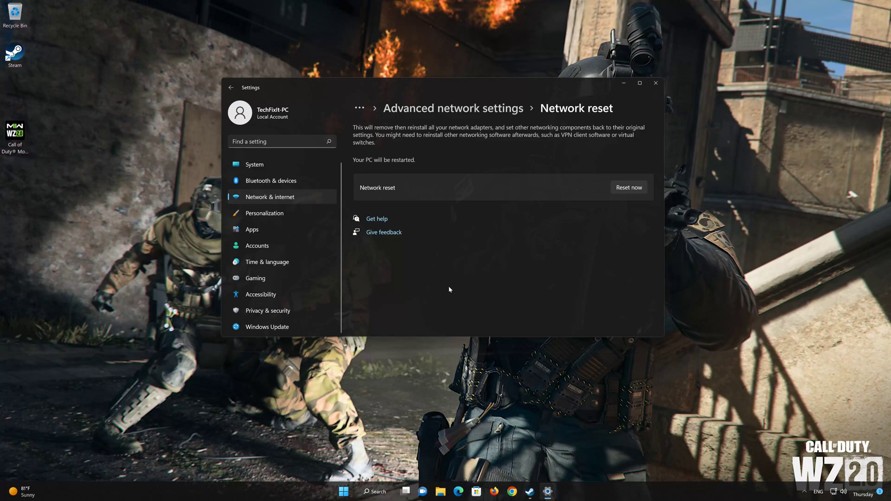
{"action": "left_click", "coordinate": [635, 192]}
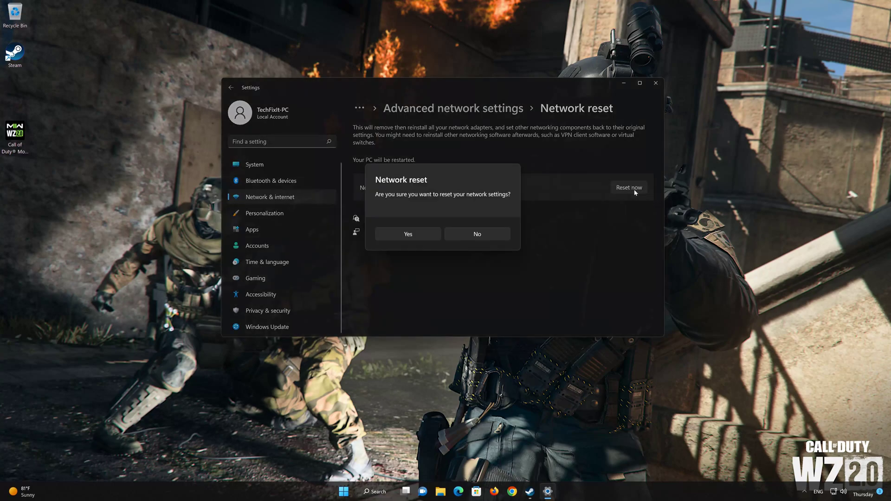
{"action": "left_click", "coordinate": [409, 233]}
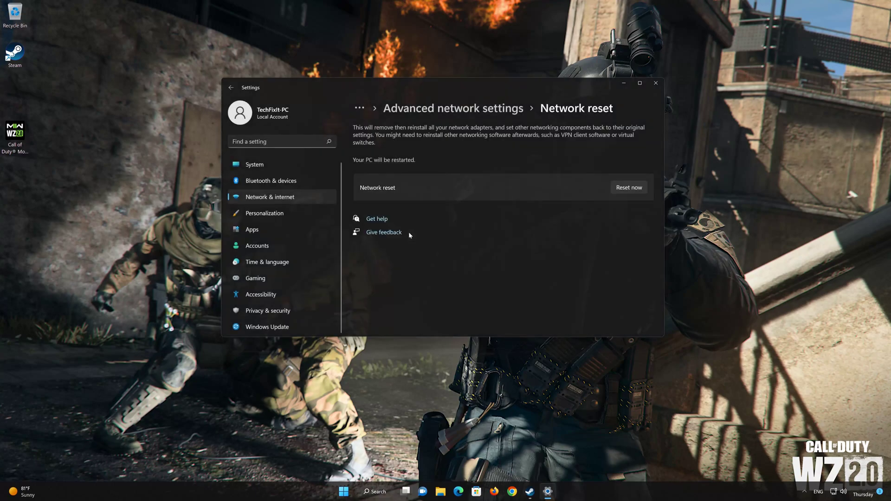